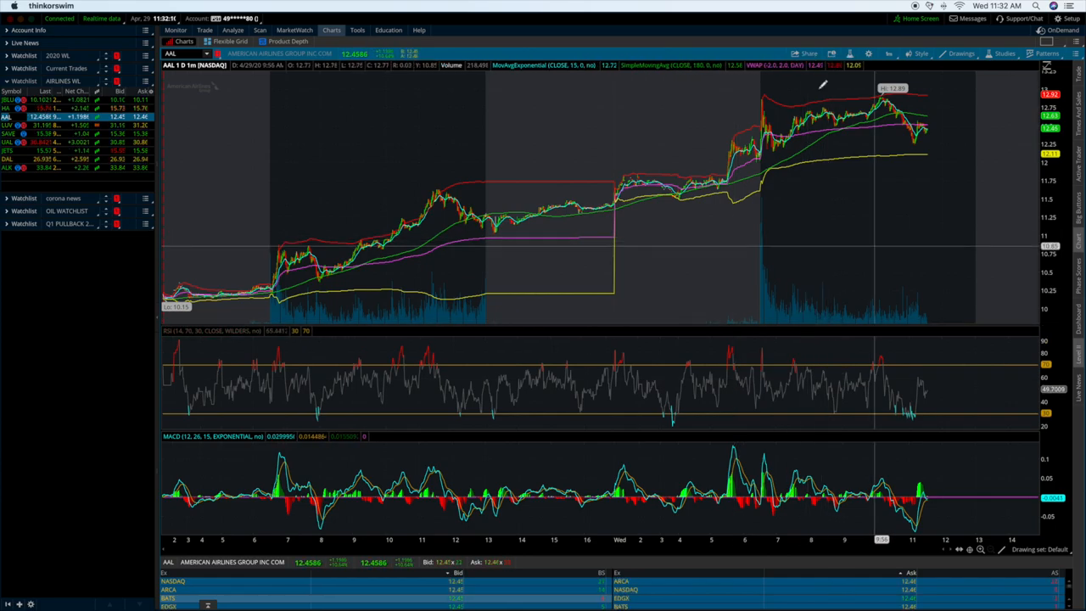
Step: Check positions on the Monitor page, return to the AAL chart, then switch to the browser
click(180, 30)
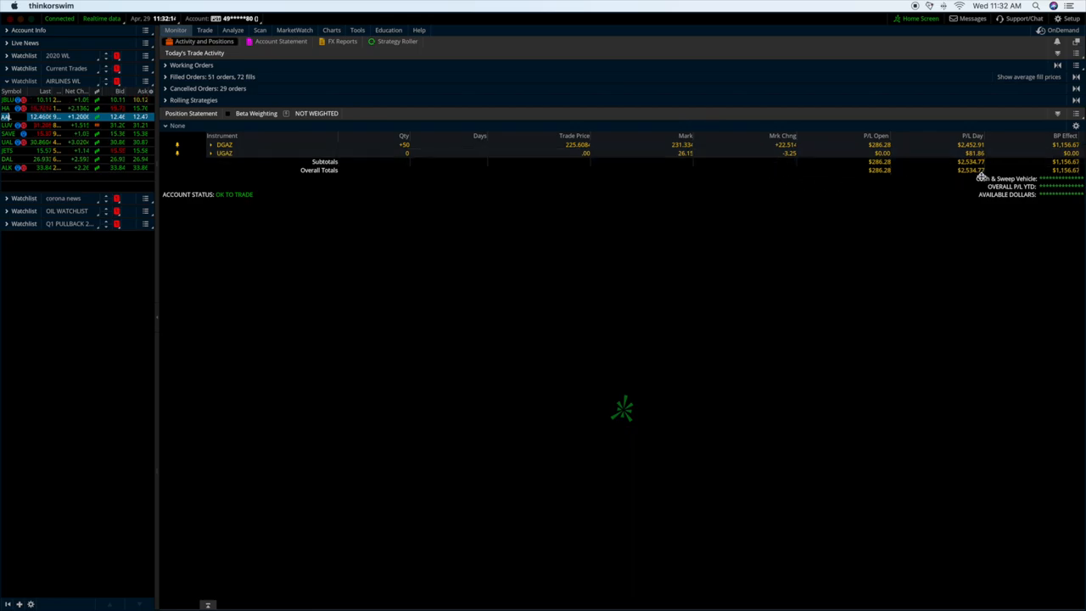
key(ctrl+5)
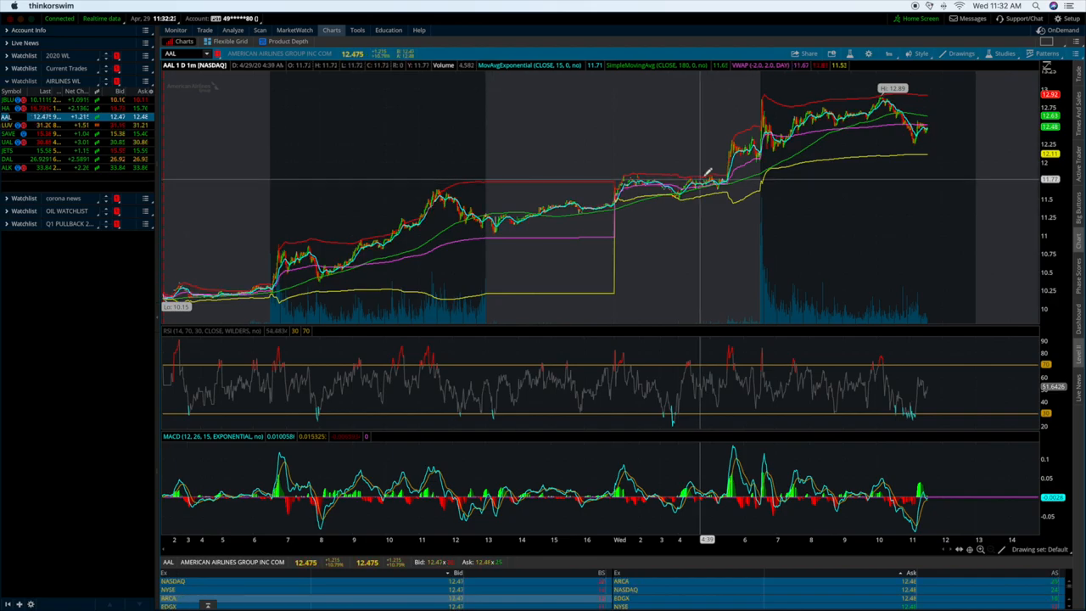
key(F3)
Step: Bring the Investopedia airline ETF article forward, then move to the YouTube channel tab
click(158, 271)
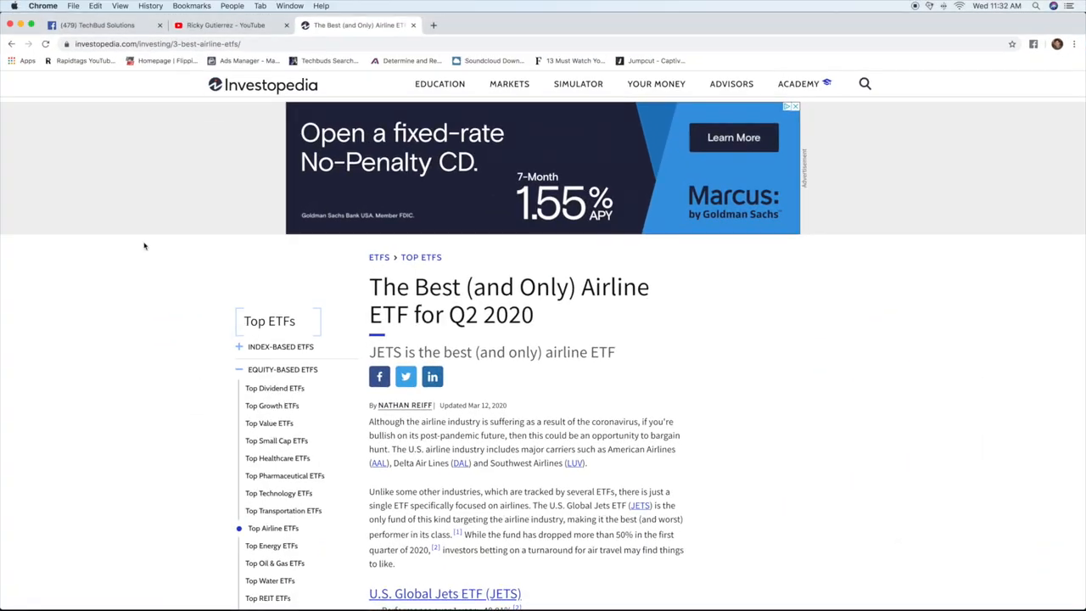
click(225, 25)
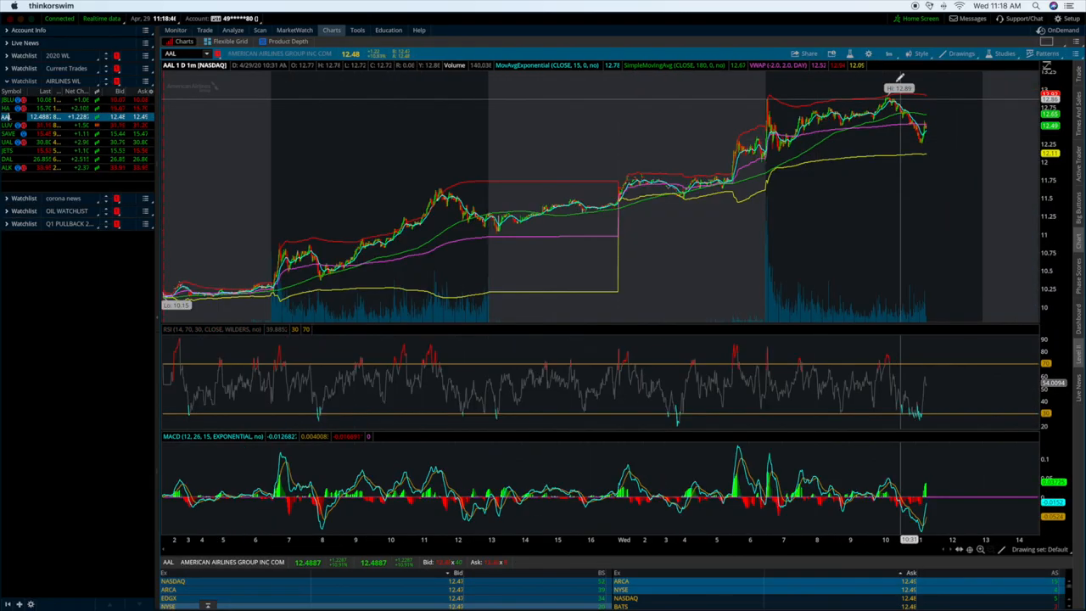
Step: Set AAL to a 180-day 4-hour range, cancel a trendline attempt, then chart LUV
click(891, 54)
click(872, 210)
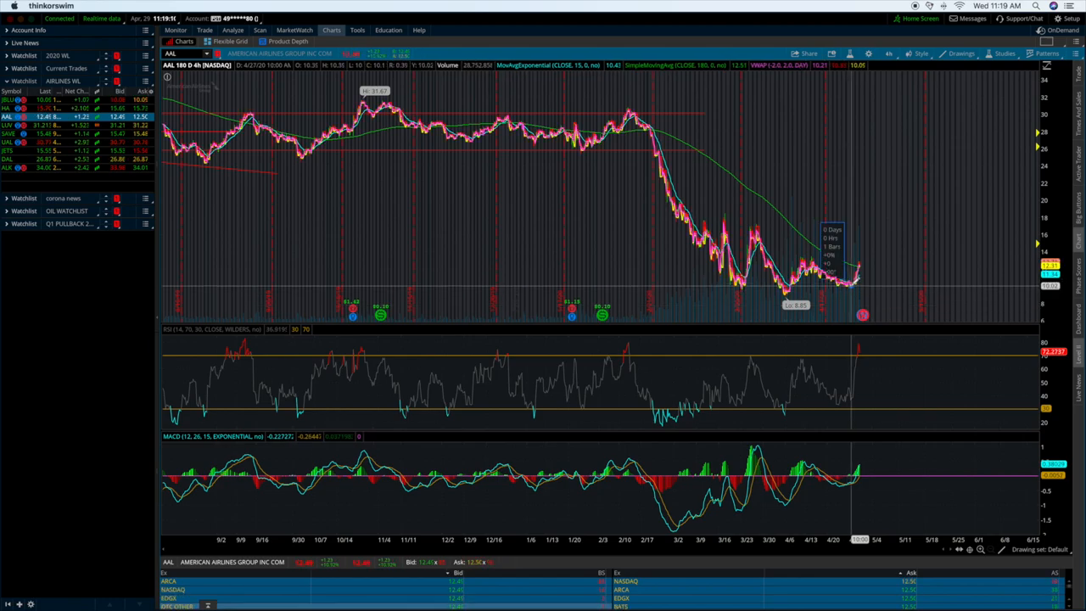
click(704, 112)
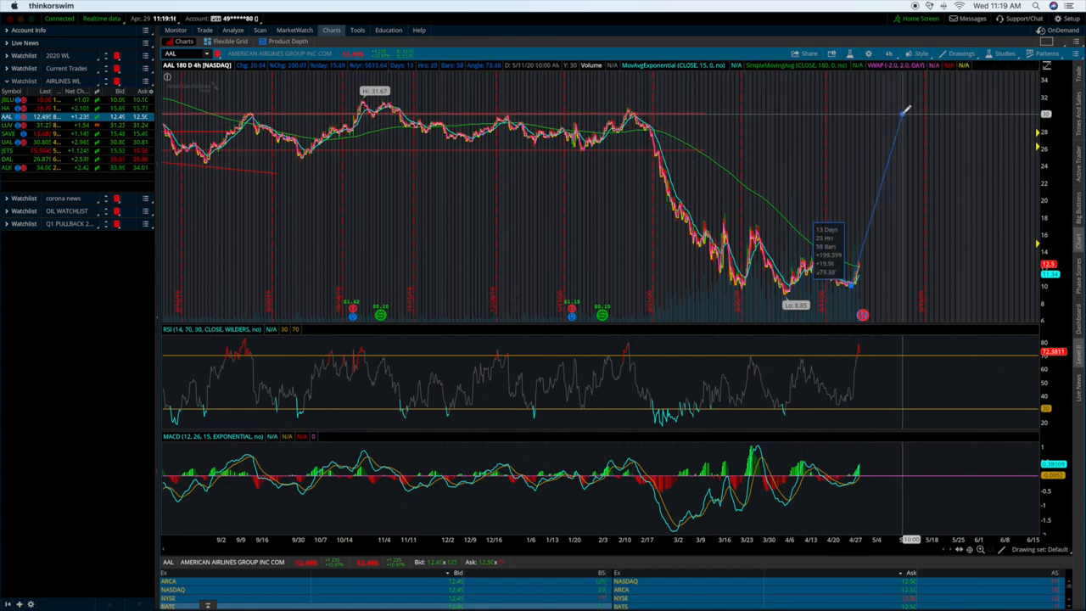
key(Escape)
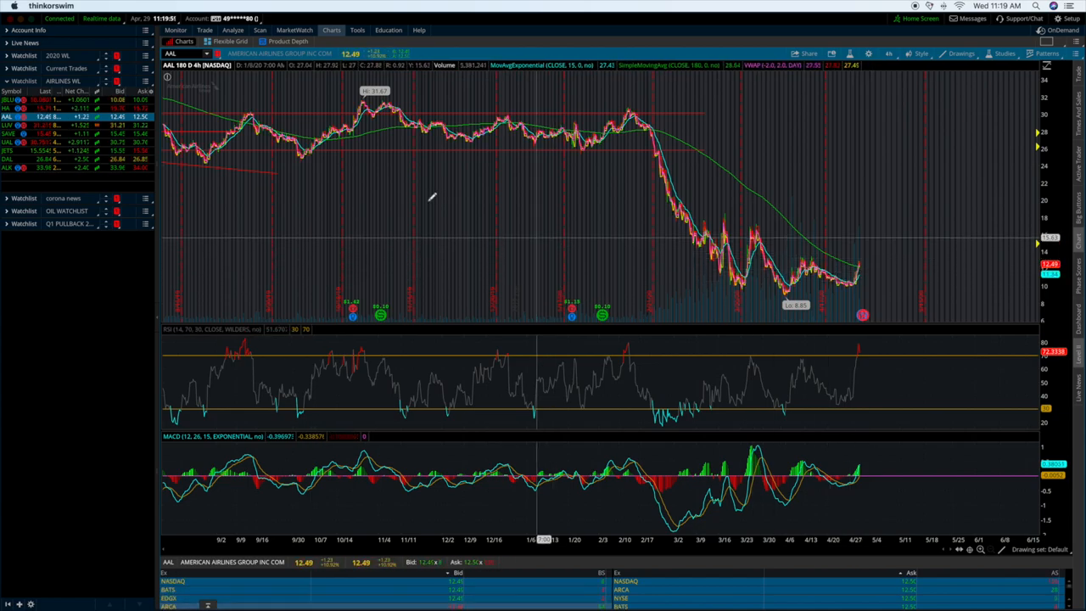
click(19, 125)
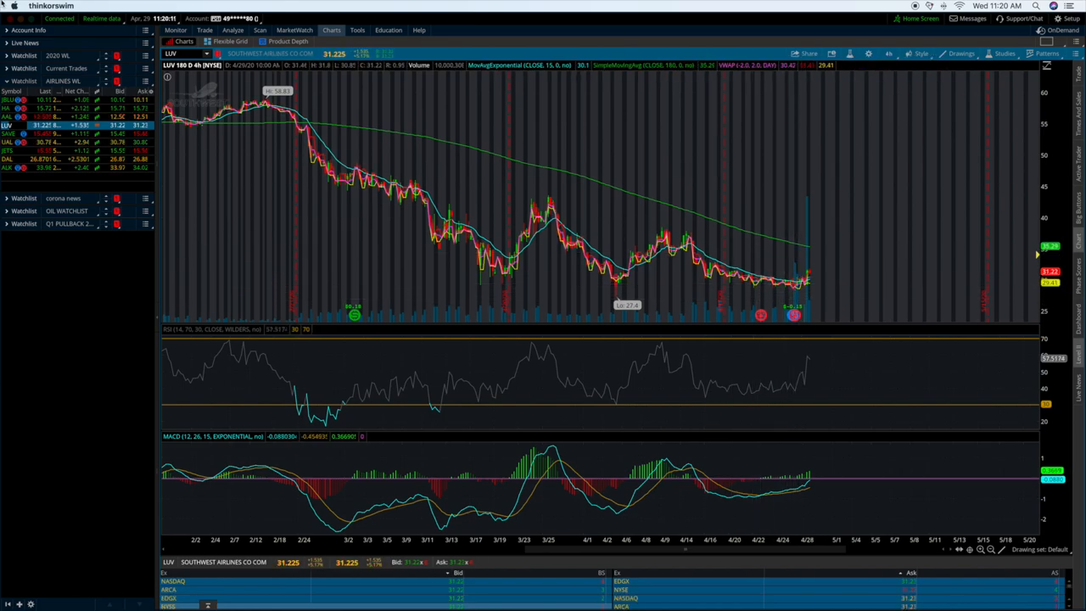
Step: Step through the AAL, HA, JBLU, UAL, DAL and ALK 180-day charts from the watchlist
click(12, 116)
click(11, 104)
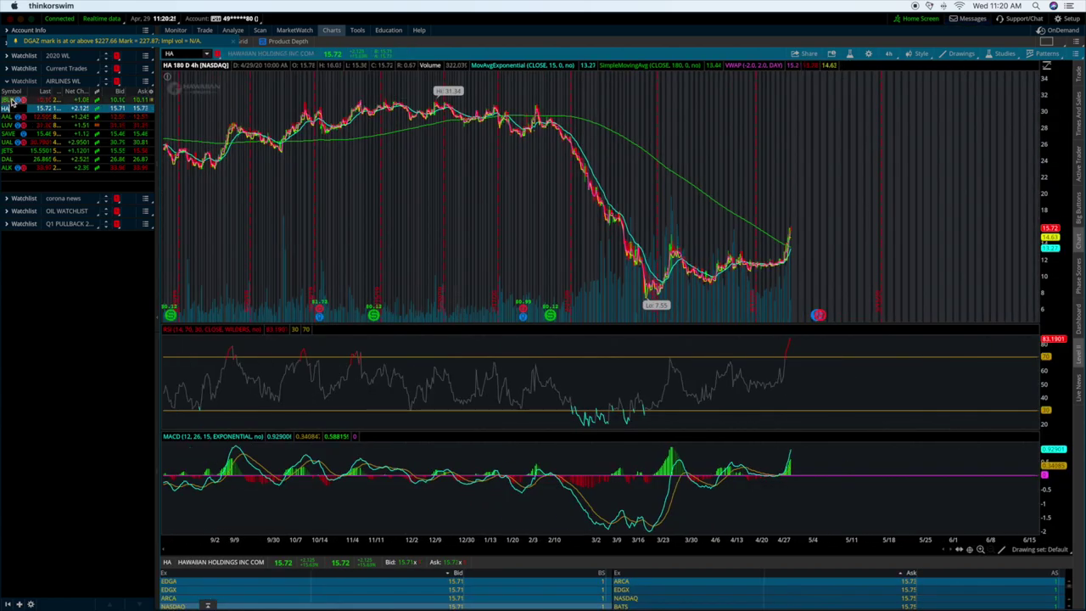
click(12, 99)
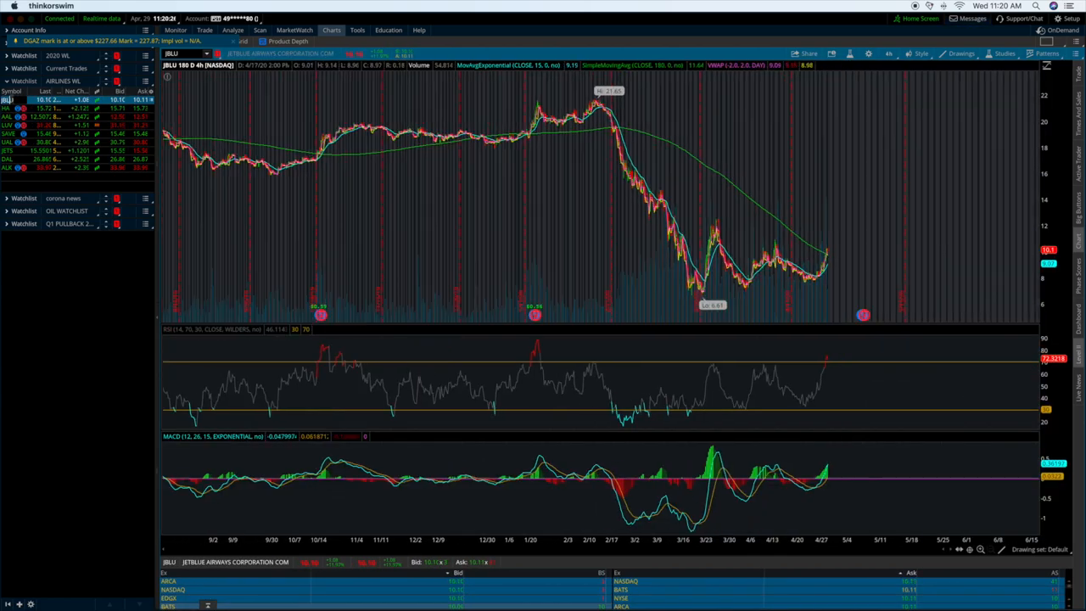
click(10, 143)
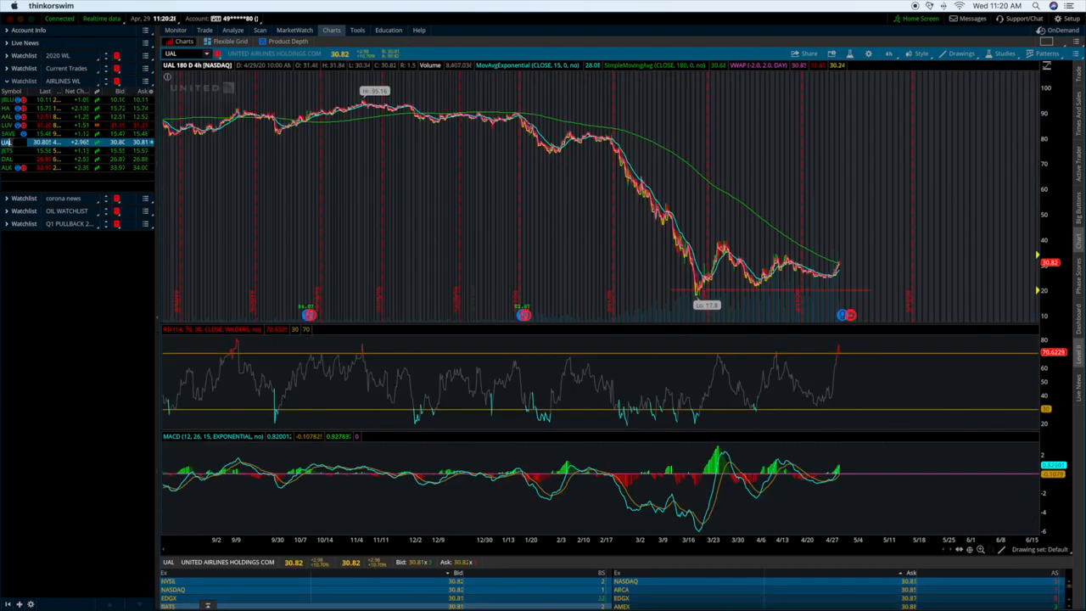
click(10, 160)
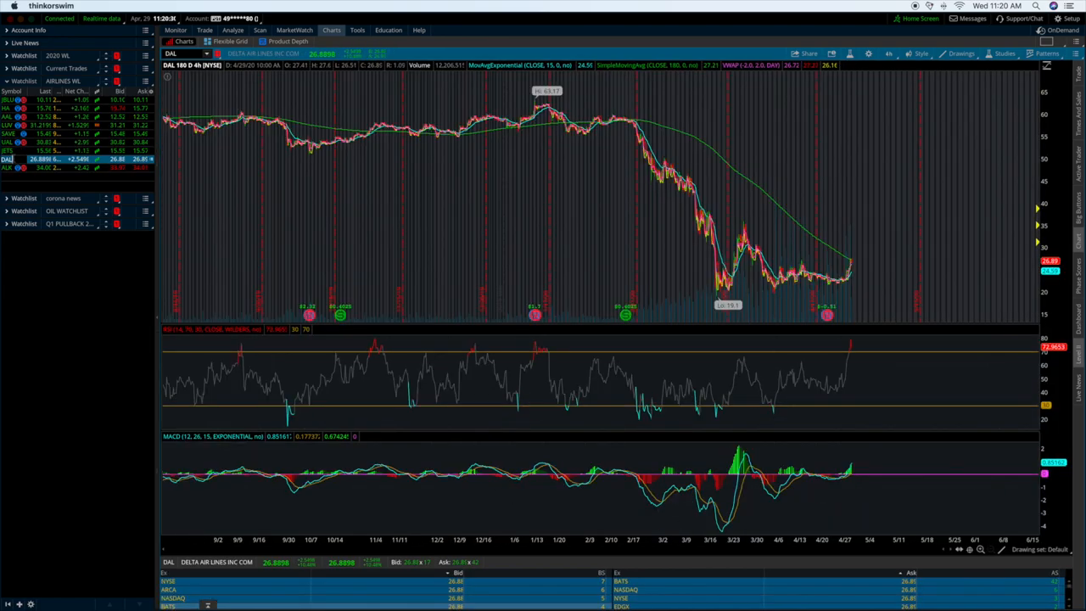
click(17, 169)
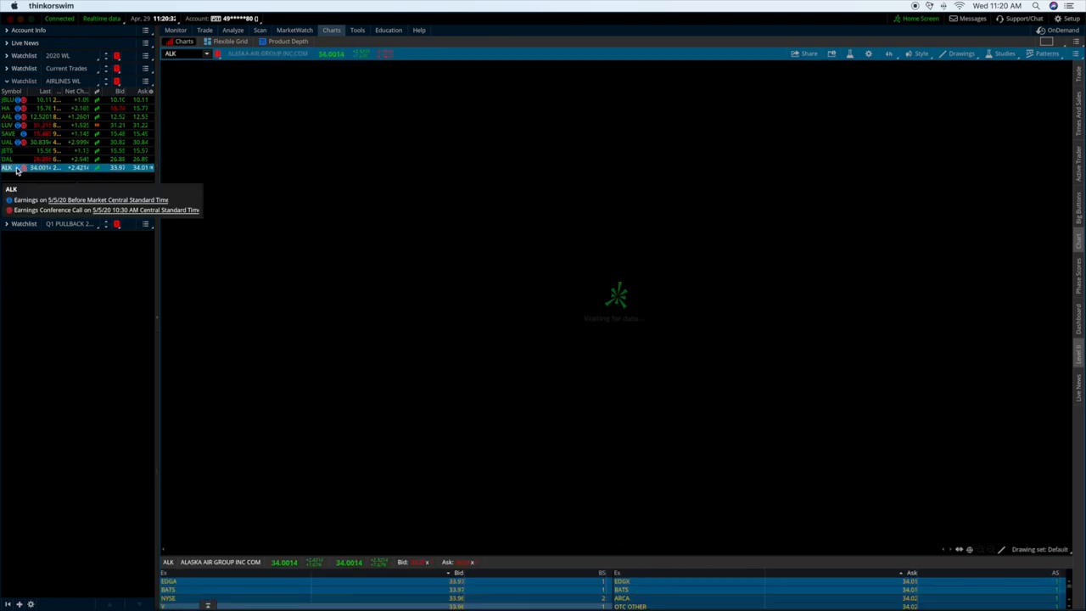
Step: Add BA to the airline watchlist, chart Boeing, then return to the LUV chart
click(25, 177)
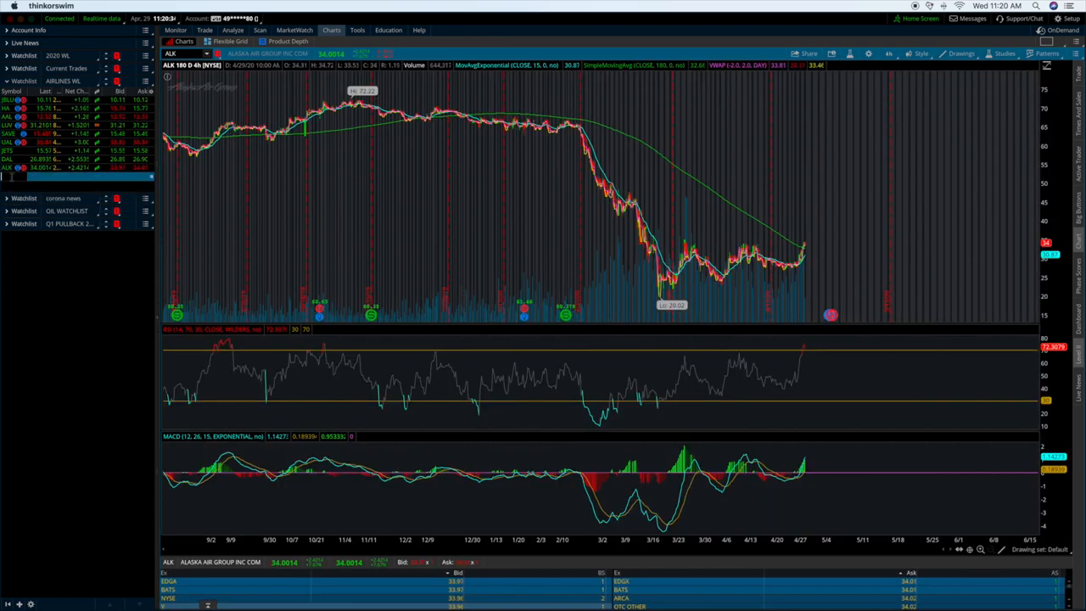
text(BA)
key(Return)
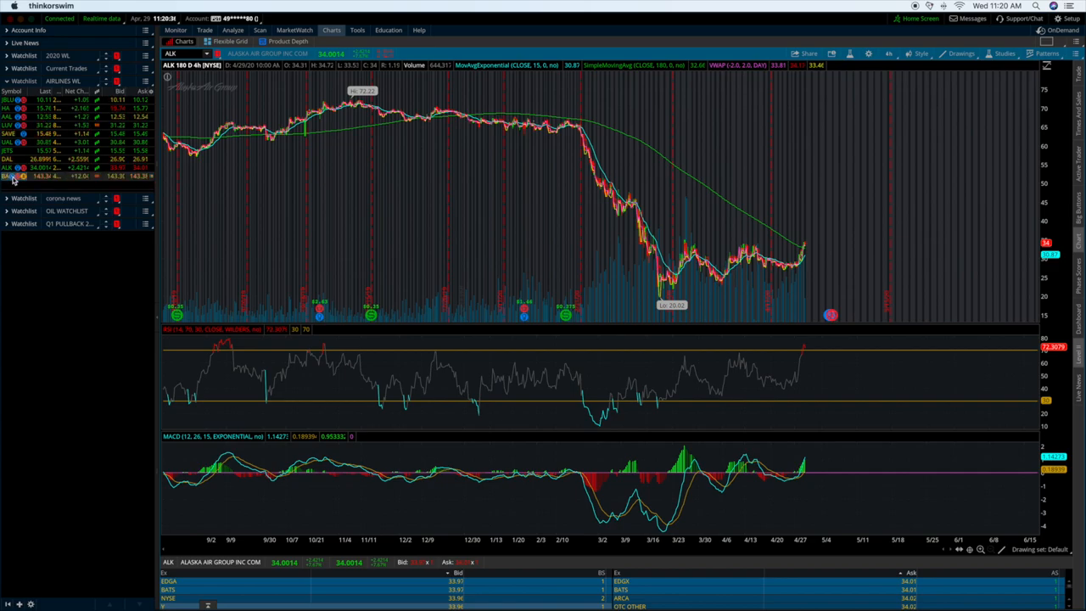
click(13, 179)
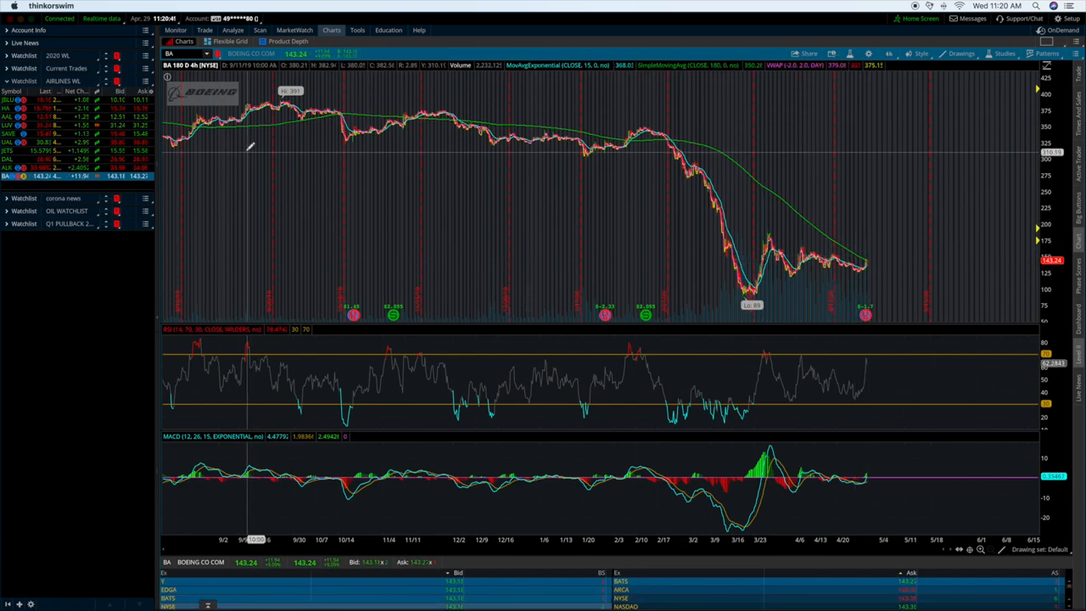
click(51, 125)
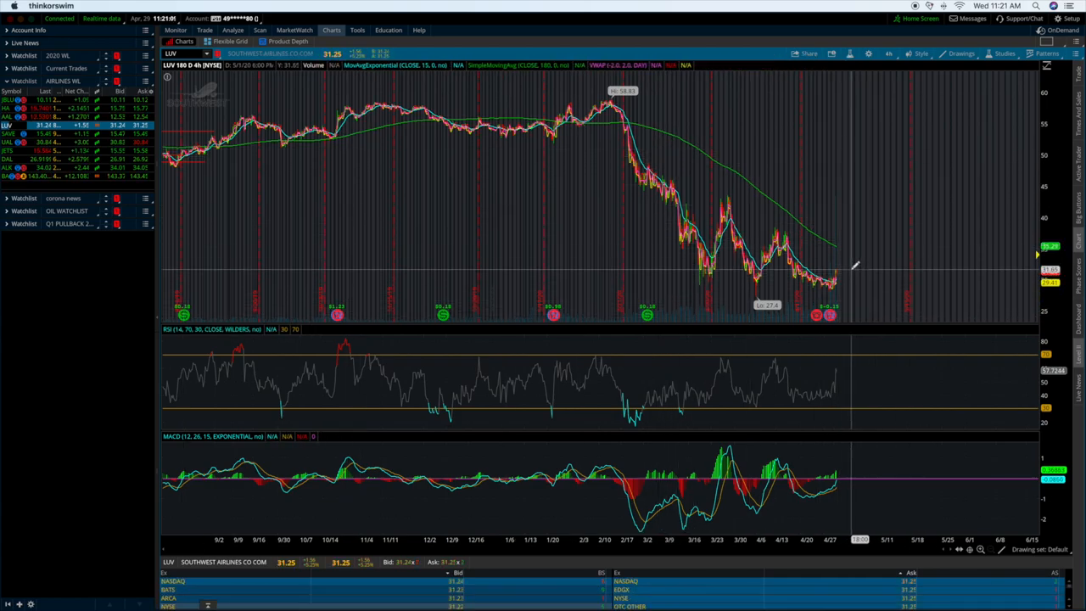
Step: Move up the watchlist from LUV to the AAL 180-day chart
key(Up)
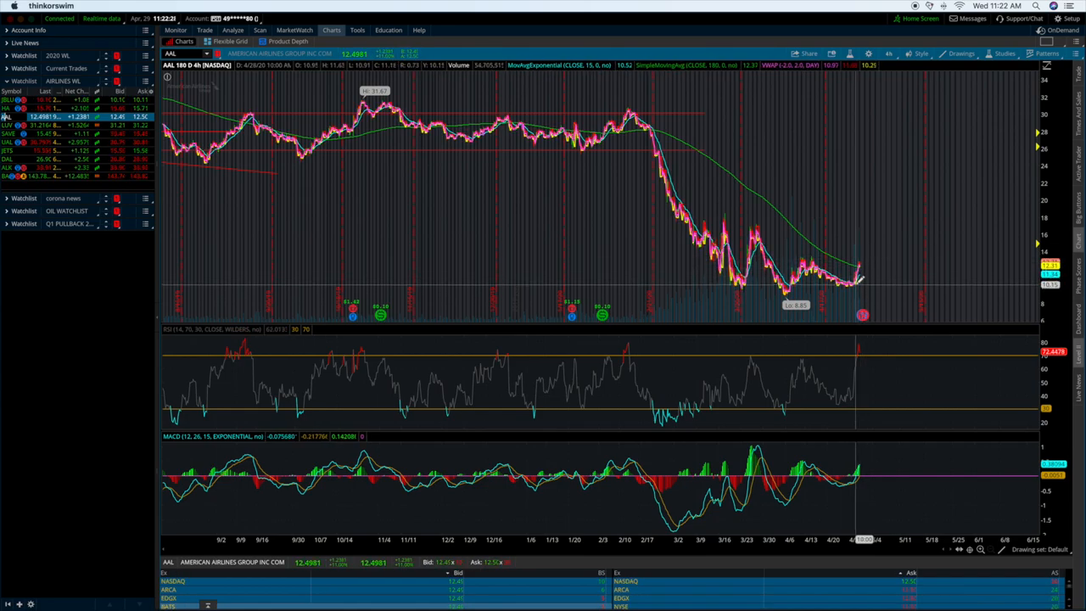
Step: Mark a trendline and a time span on recent AAL prices, then switch the chart to the JETS ETF
drag(851, 284, 867, 254)
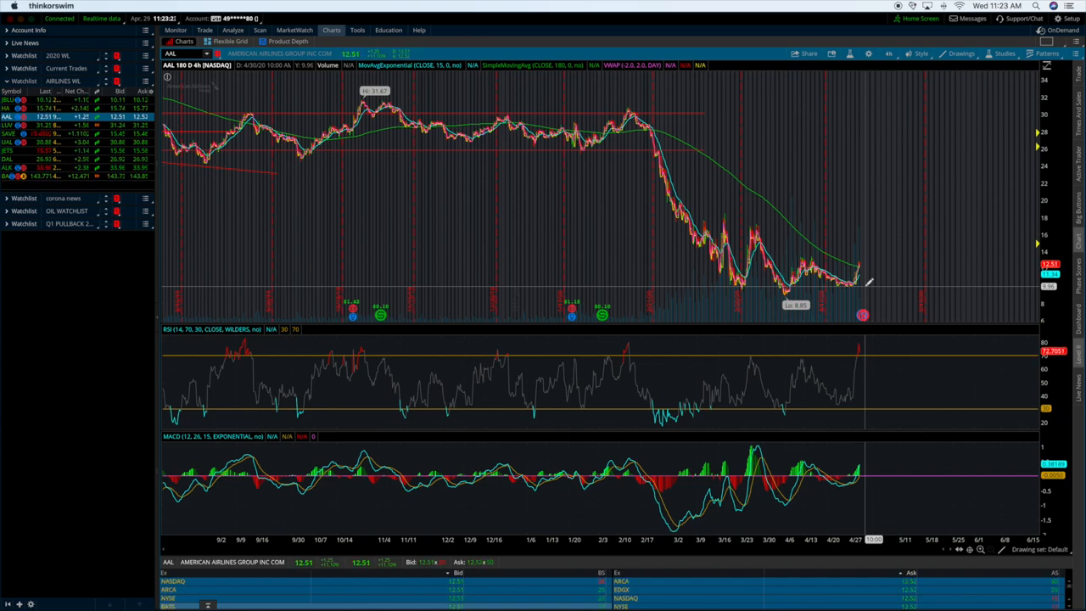
drag(910, 246, 555, 259)
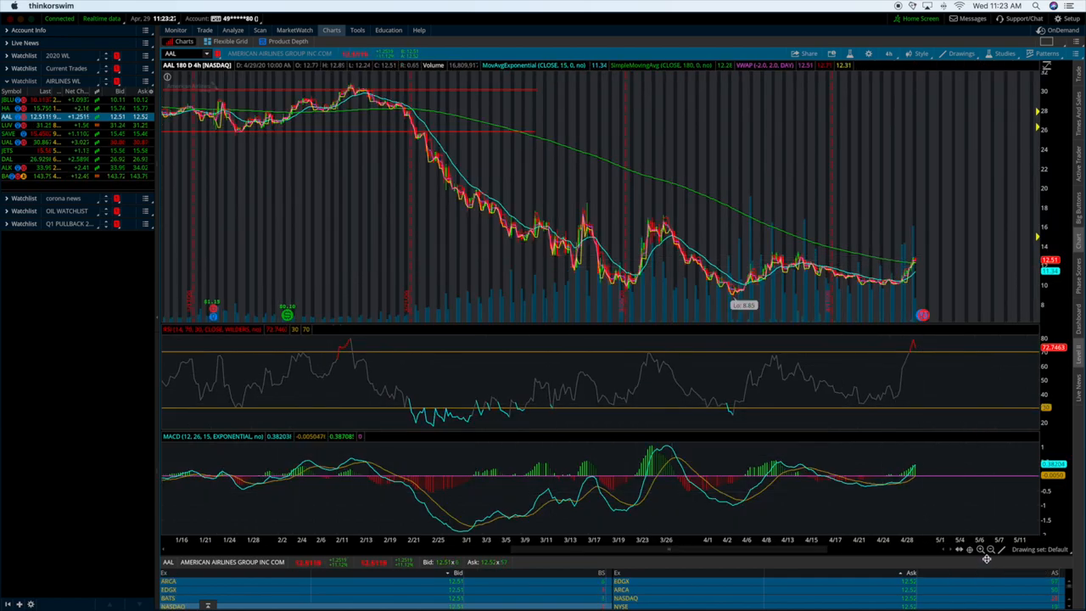
scroll(904, 321, down, 3)
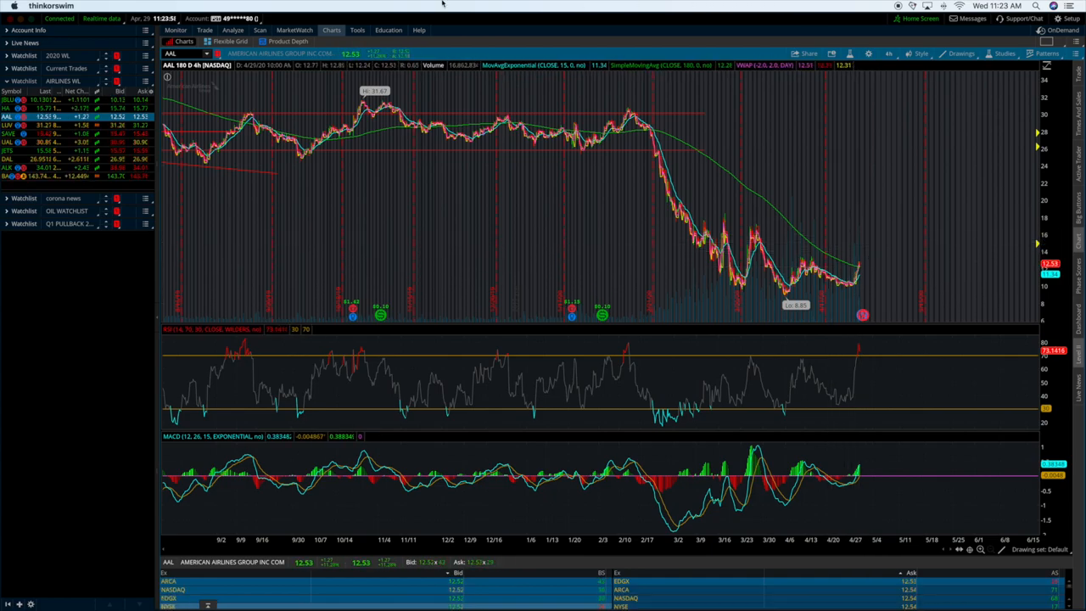
click(7, 150)
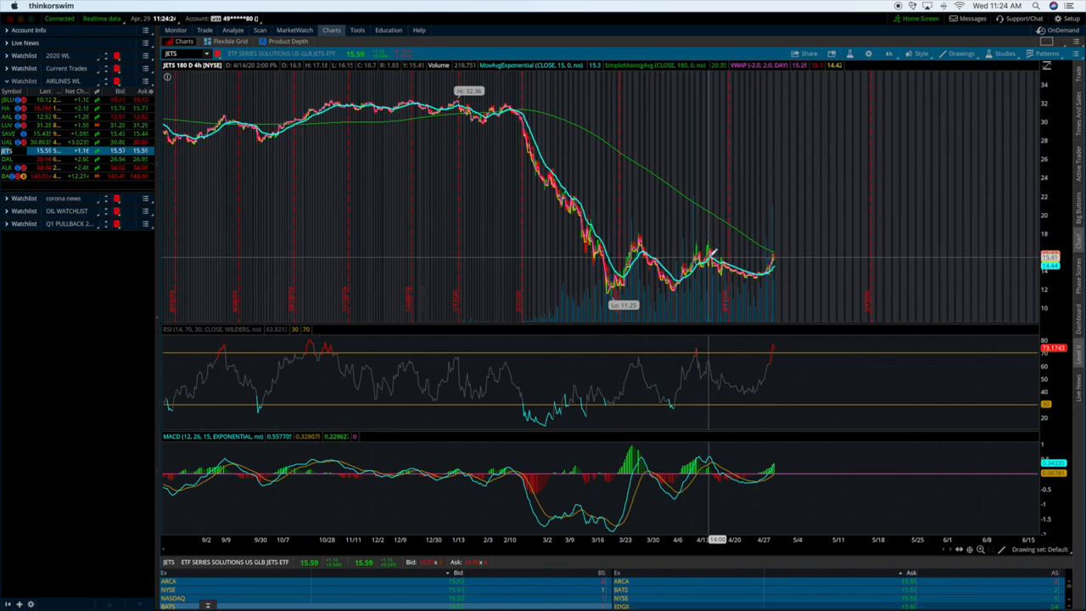
Step: Show an overview of all open windows from the JETS chart
key(ctrl+Up)
Step: Review the Investopedia JETS article and holdings table, then return to the JETS chart
click(509, 382)
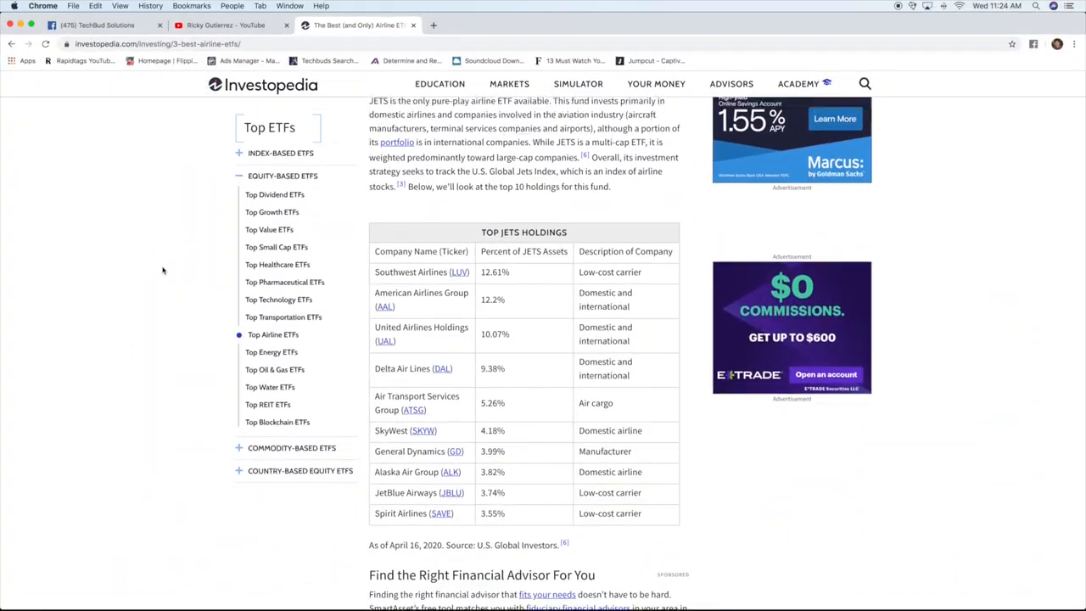
scroll(543, 339, up, 10)
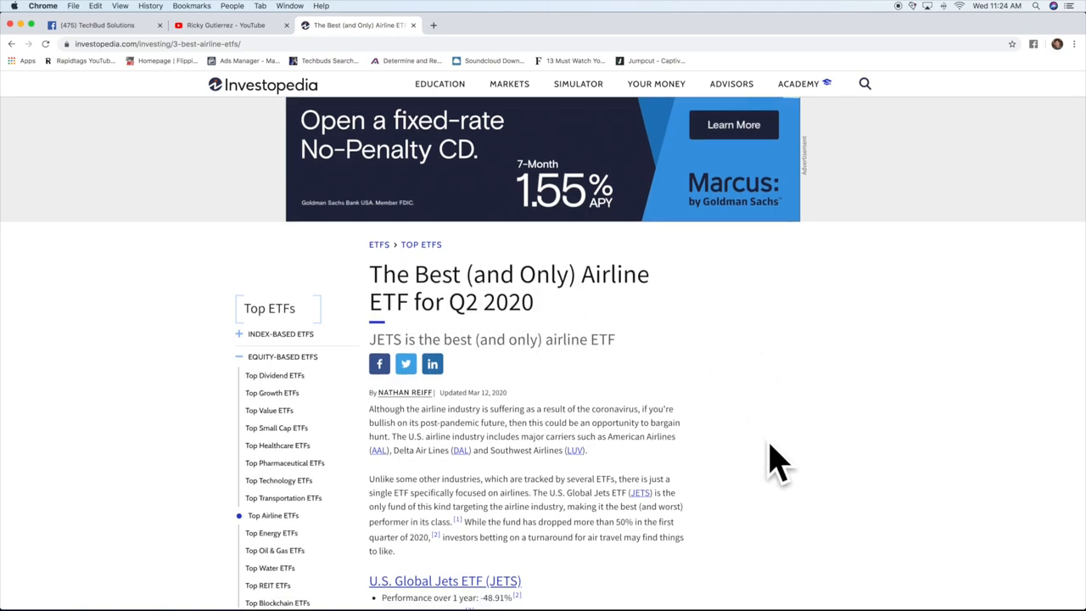
scroll(772, 441, down, 2)
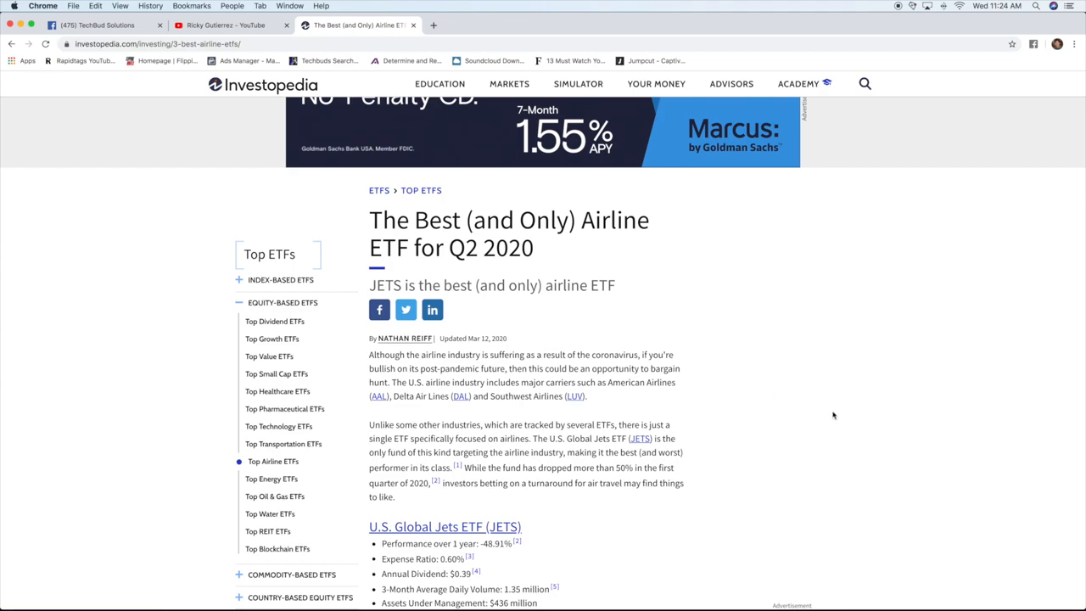
scroll(833, 415, down, 5)
scroll(763, 408, down, 5)
scroll(723, 400, down, 5)
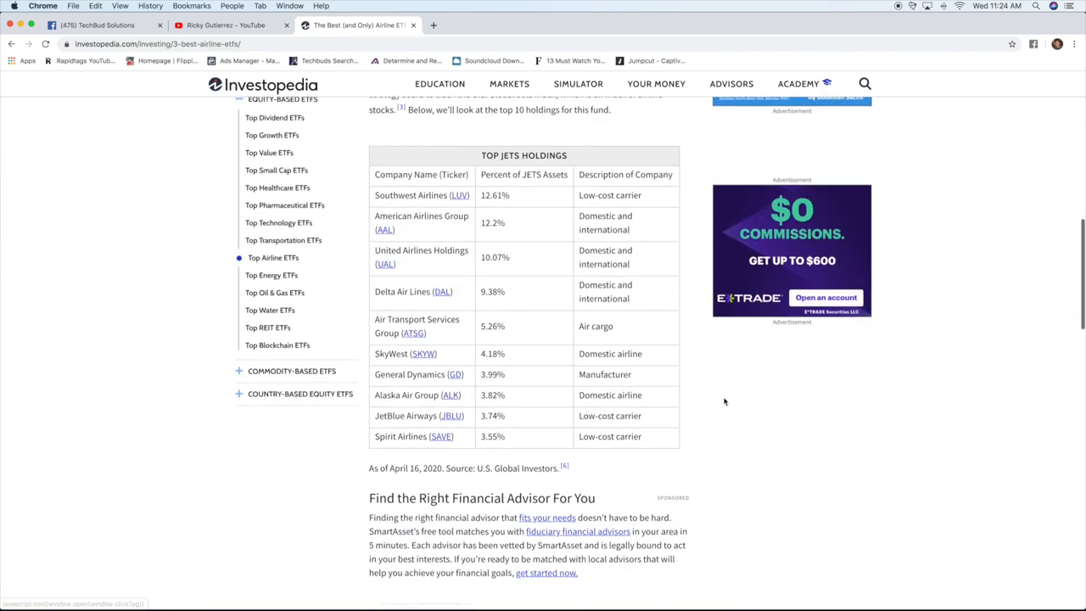
scroll(723, 401, down, 2)
scroll(593, 365, up, 3)
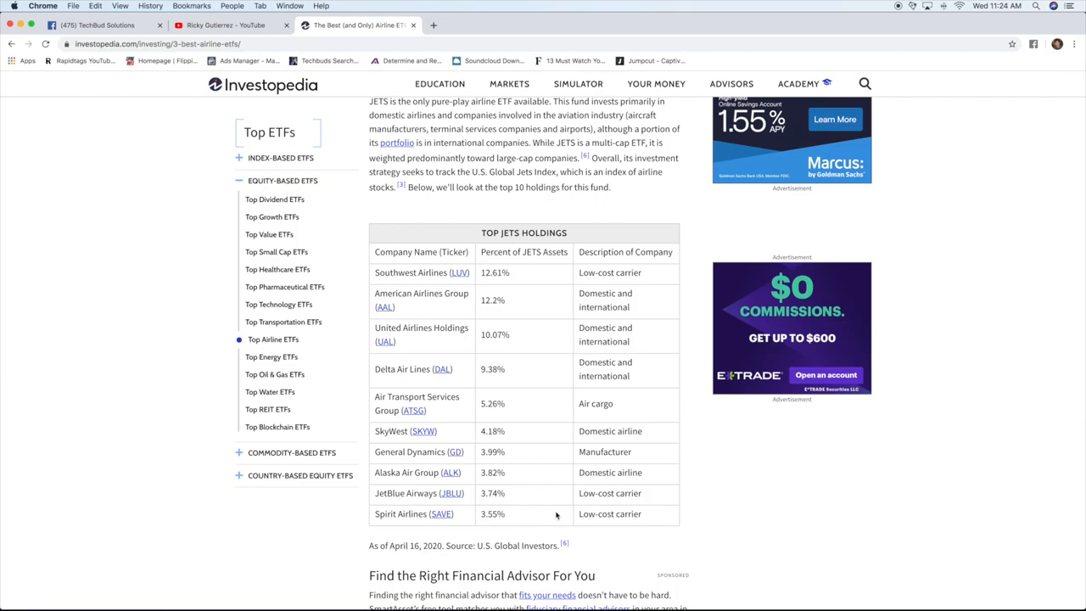
scroll(576, 506, up, 15)
key(ctrl+Up)
click(289, 169)
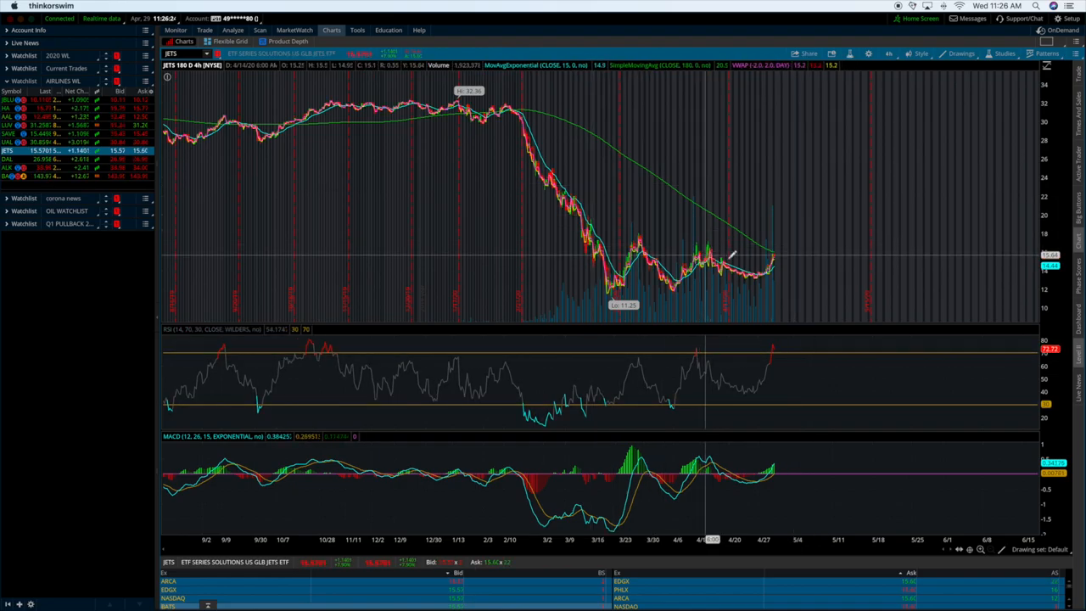
Step: Bring the browser with the YouTube channel to the front
key(F3)
click(141, 341)
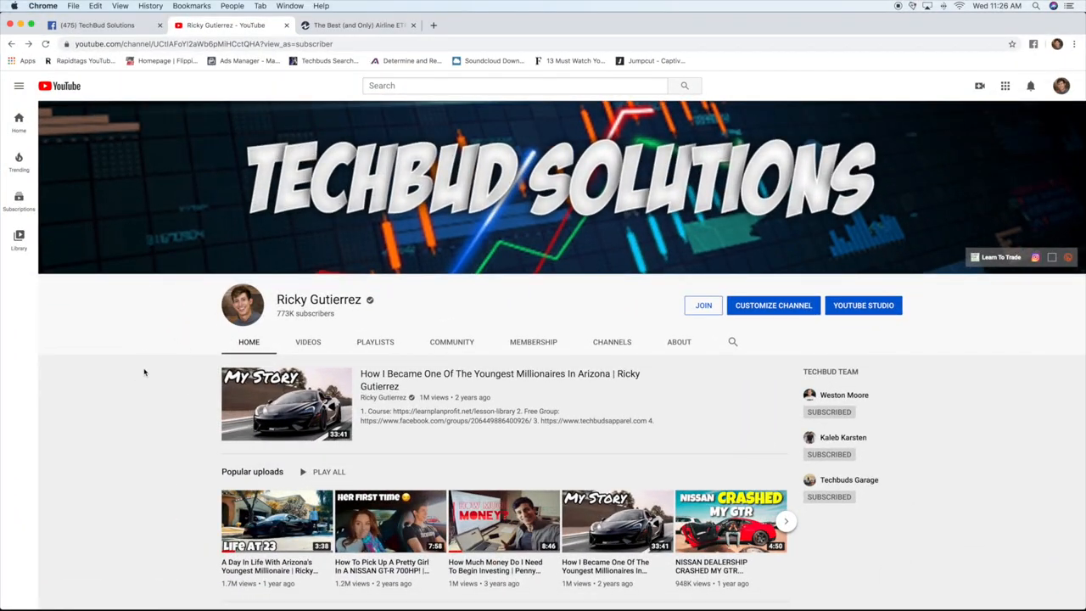
scroll(144, 372, down, 3)
scroll(144, 372, up, 3)
Step: Check the JETS chart in thinkorswim, then return to the browser's YouTube channel
key(F3)
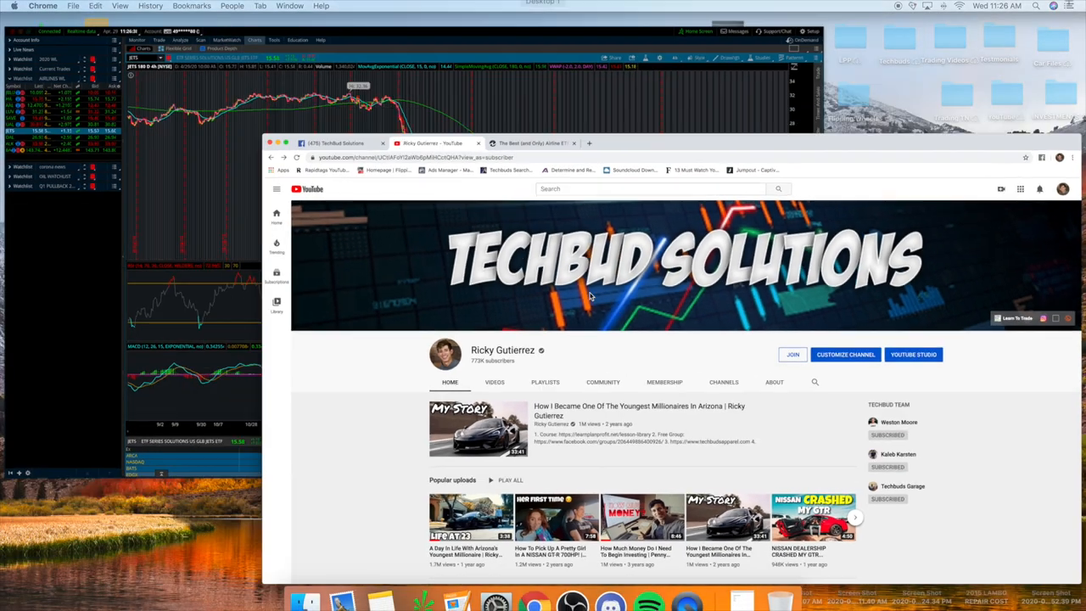
click(429, 200)
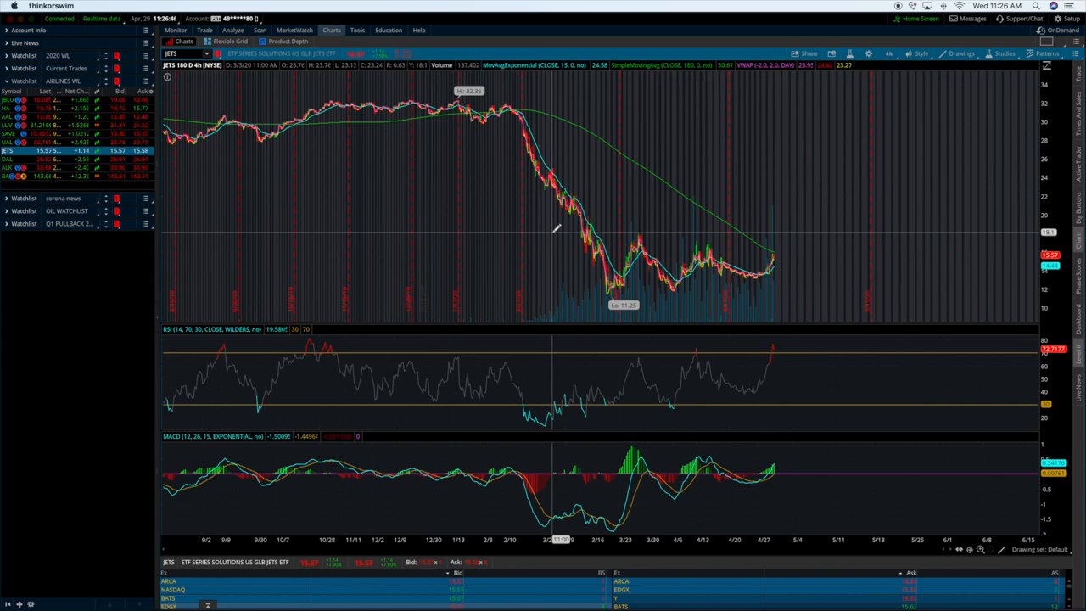
key(F3)
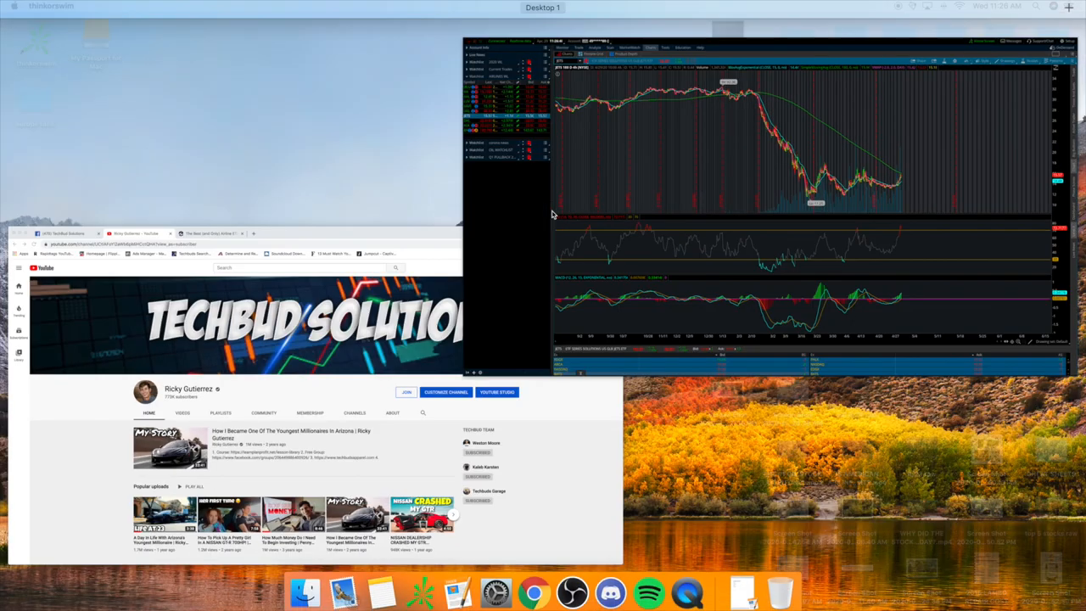
click(387, 376)
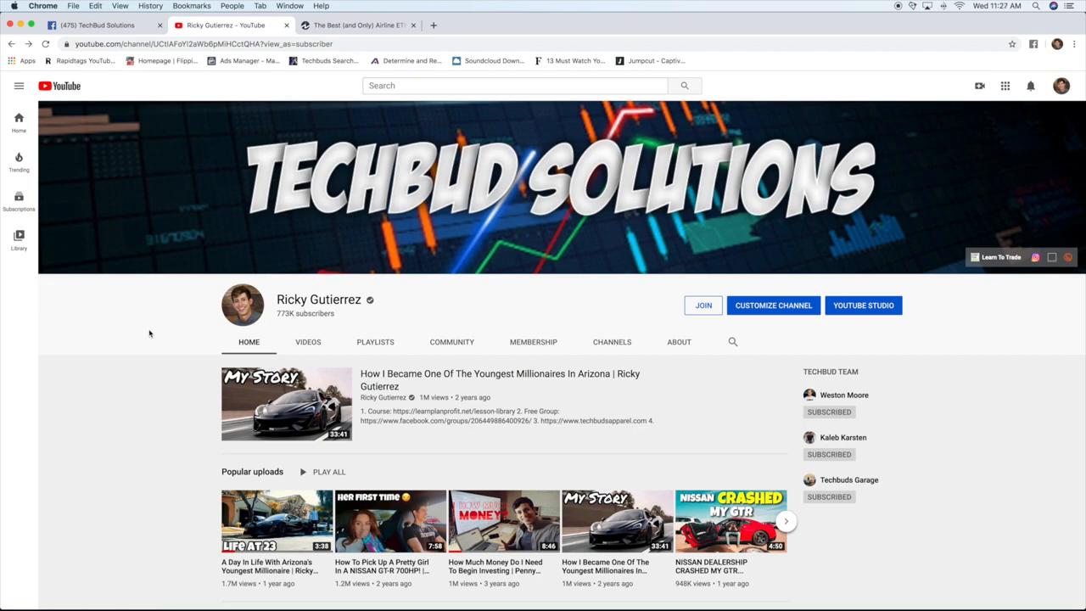
Step: Visit the TechBud Solutions Facebook group tab, then the Investopedia airline ETF article
click(97, 24)
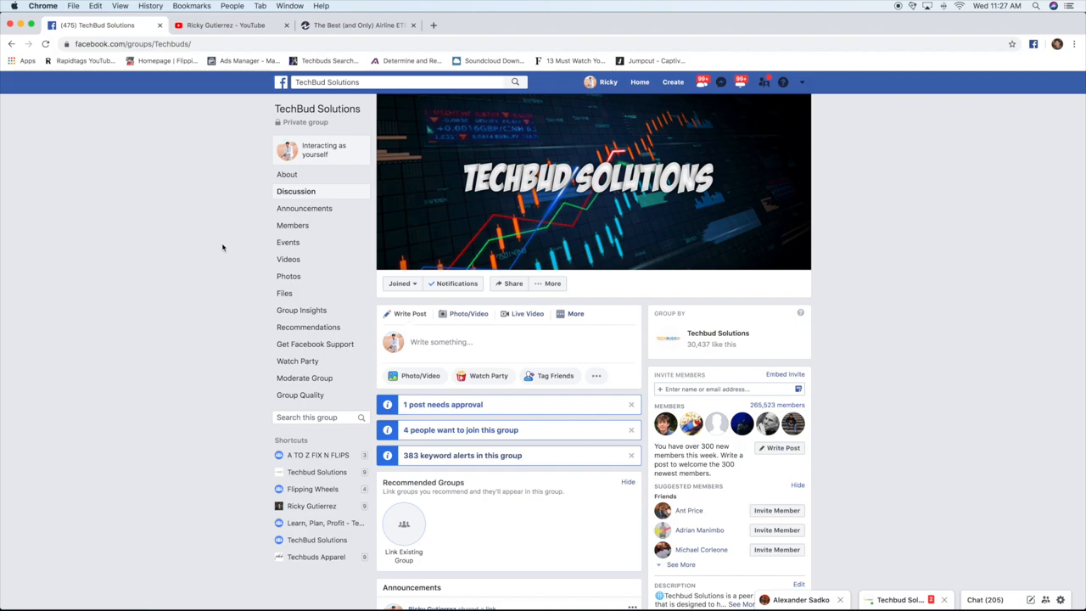
key(ctrl+Tab)
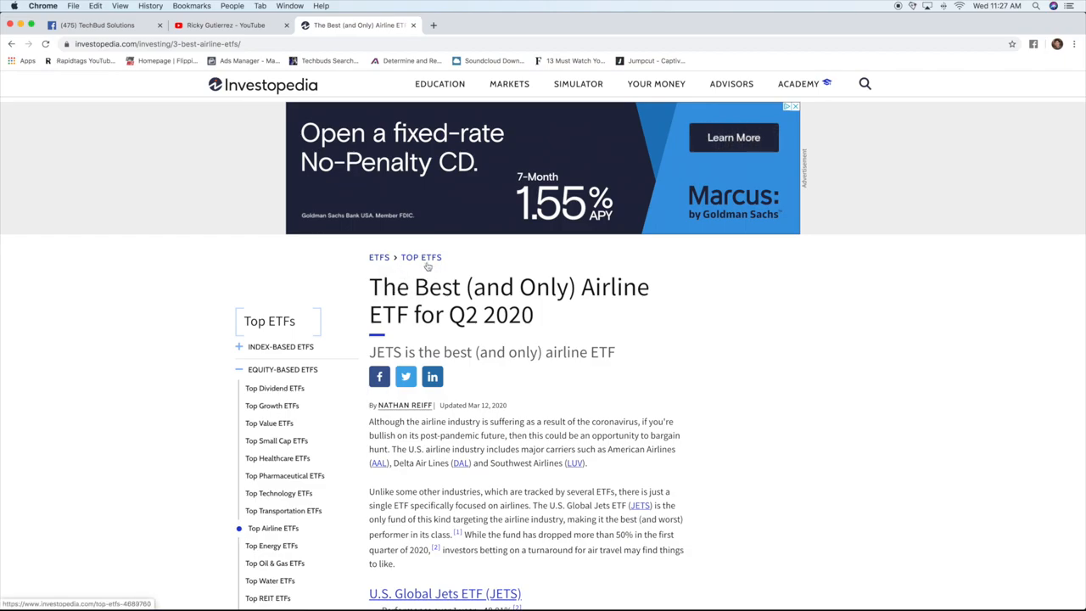
Step: Bring thinkorswim's JETS 180-day chart with RSI and MACD back to the front
key(F3)
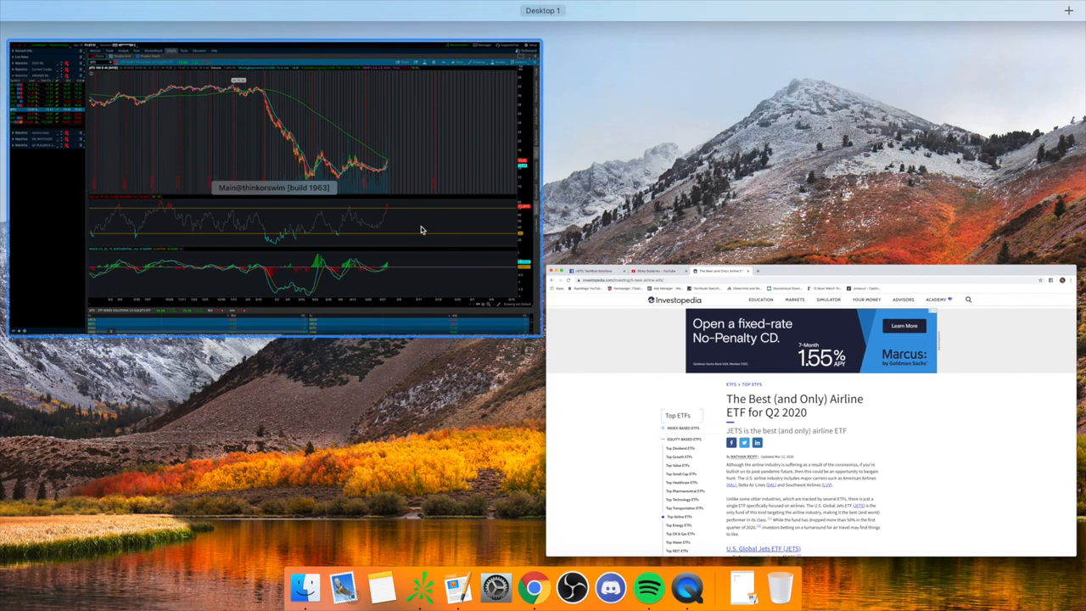
click(449, 233)
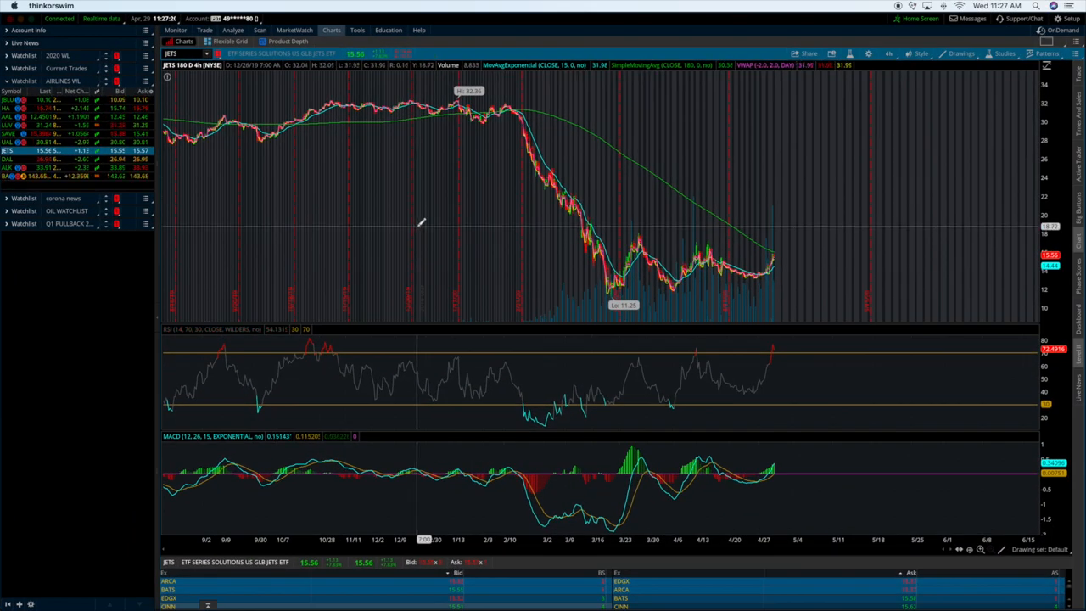